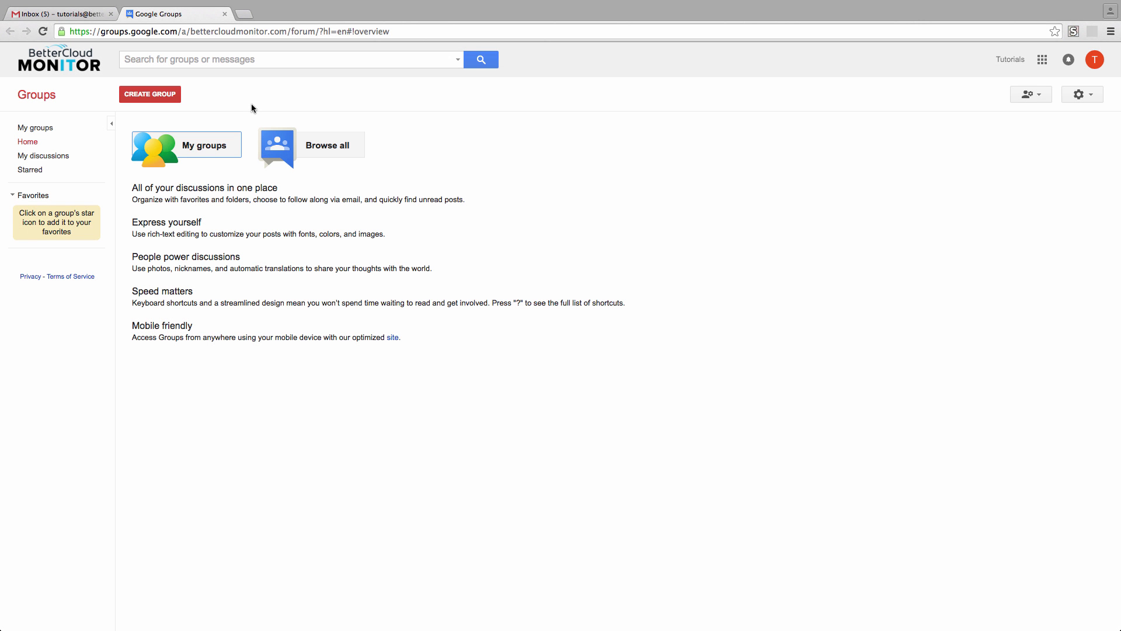
# Enter the name Video Support Group and a description about email for video support issues.
pyautogui.click(167, 94)
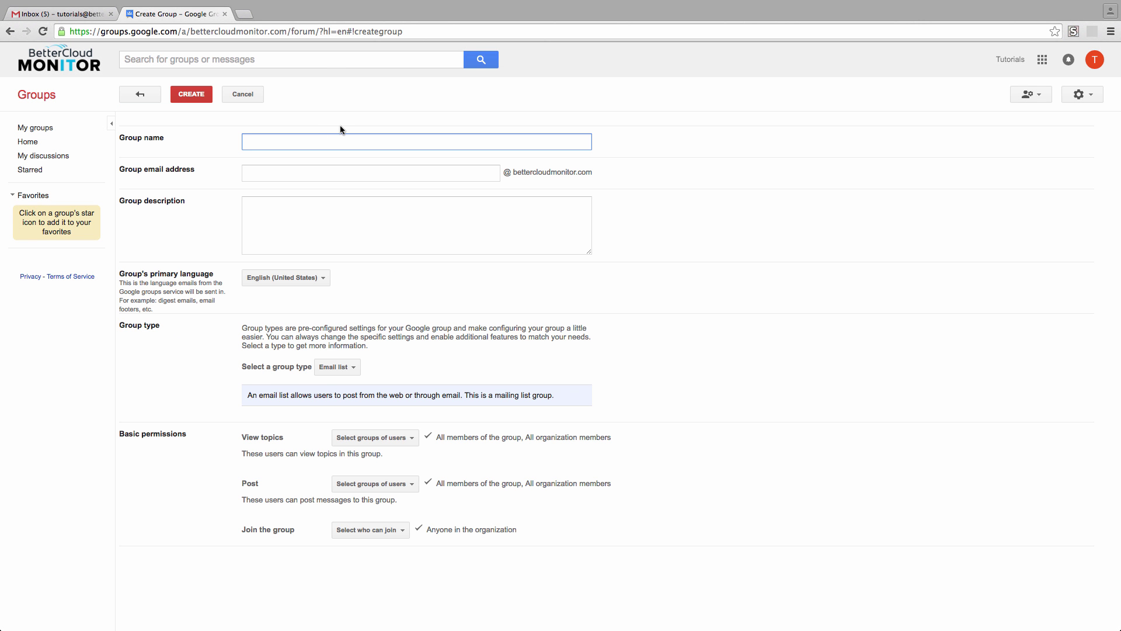
pyautogui.write('Video Support Group')
pyautogui.click(336, 227)
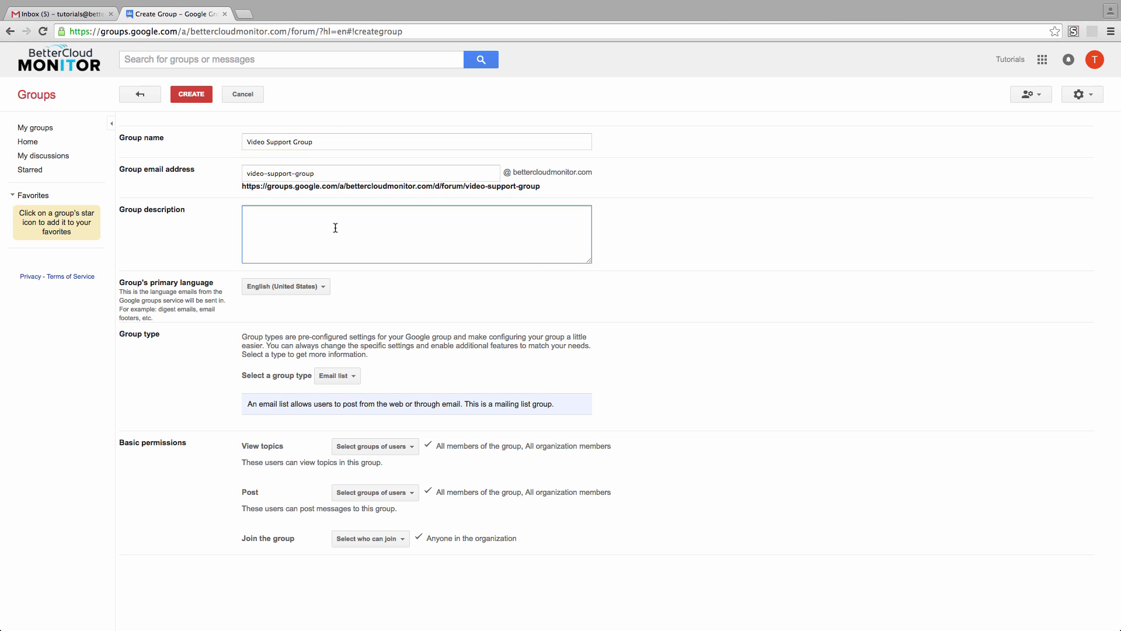
pyautogui.write('Email for issues related to video sup')
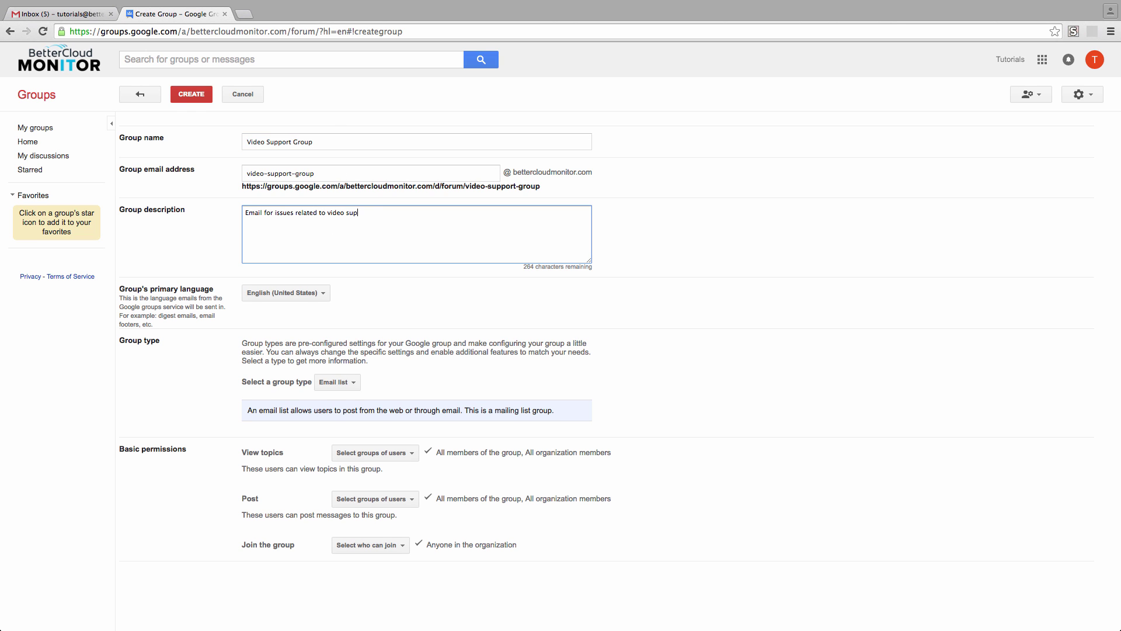
pyautogui.write('port')
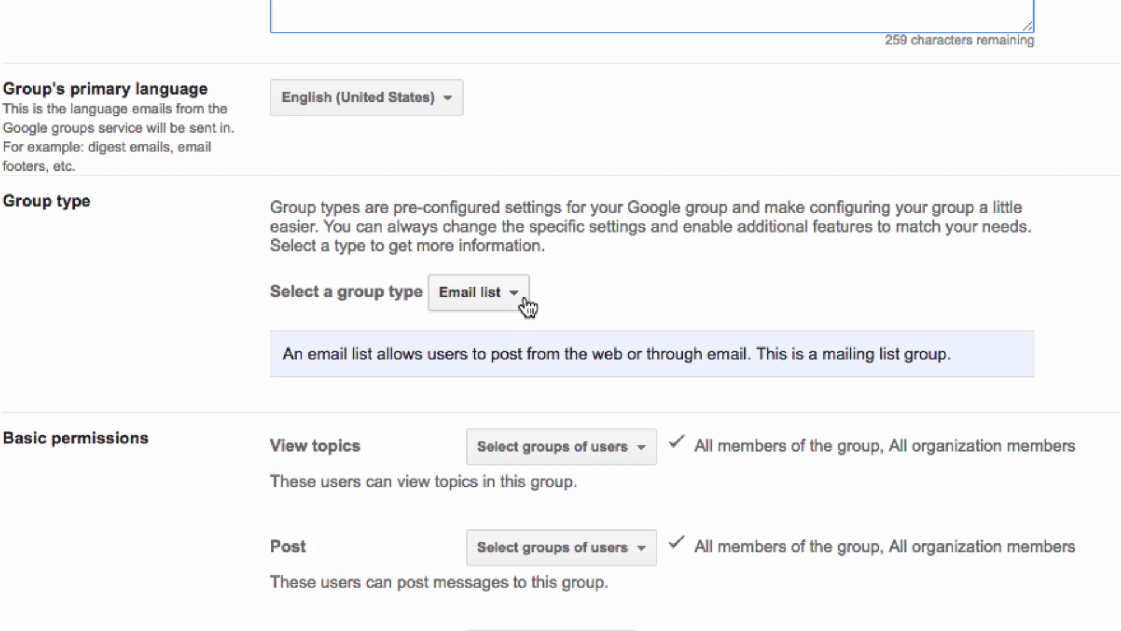
# Set the group type to Collaborative inbox so the group is created.
pyautogui.click(526, 306)
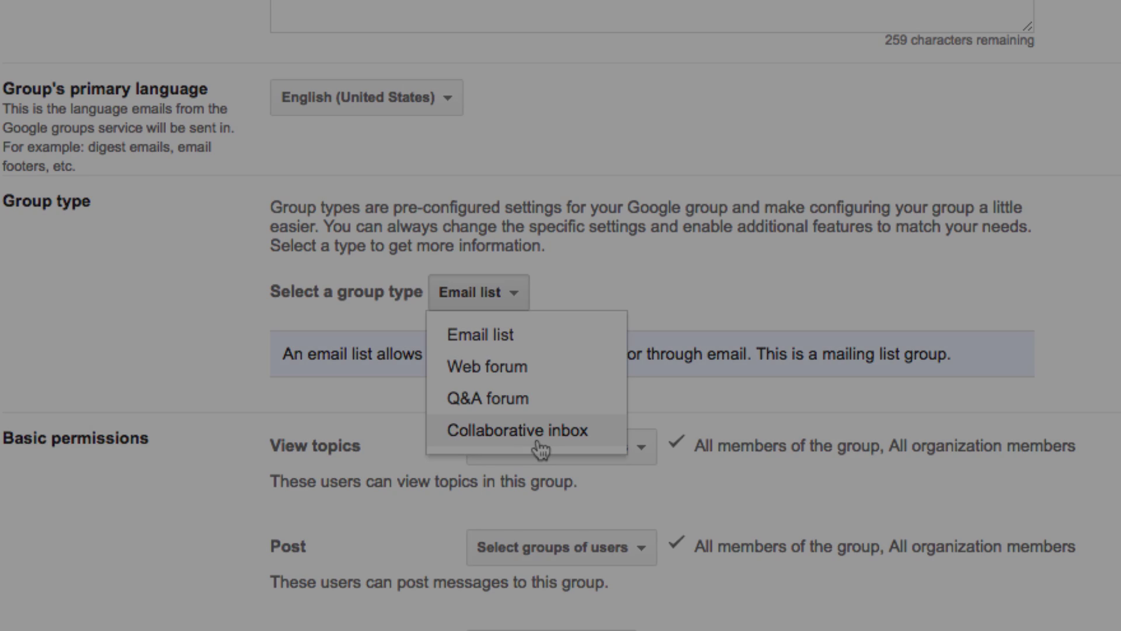
pyautogui.click(539, 436)
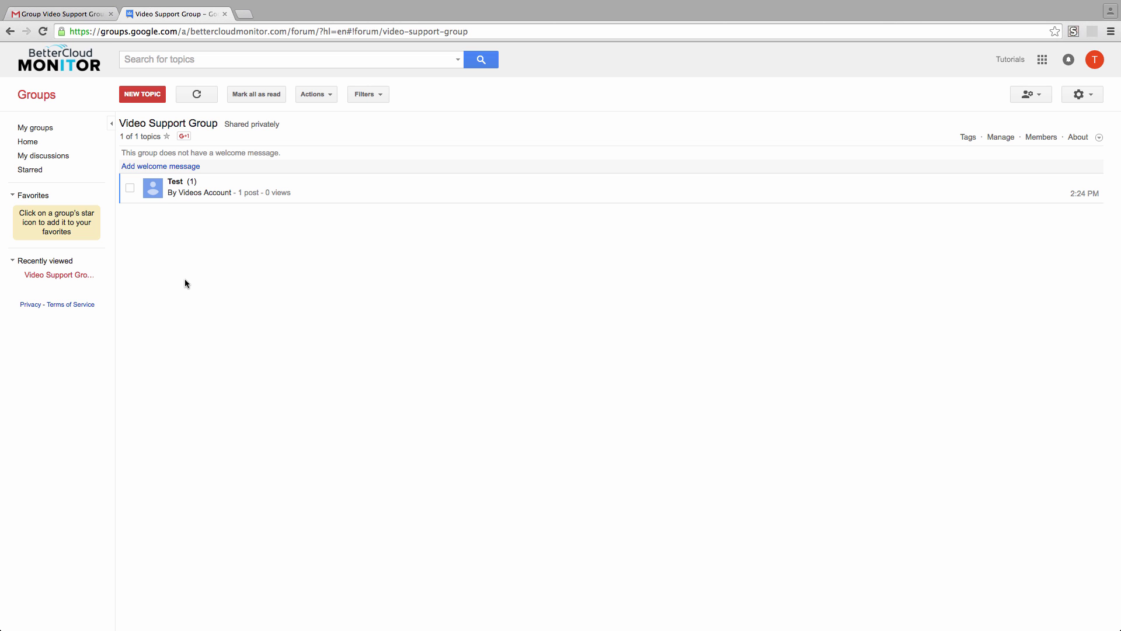
# Assign the Test topic to a group member.
pyautogui.click(130, 187)
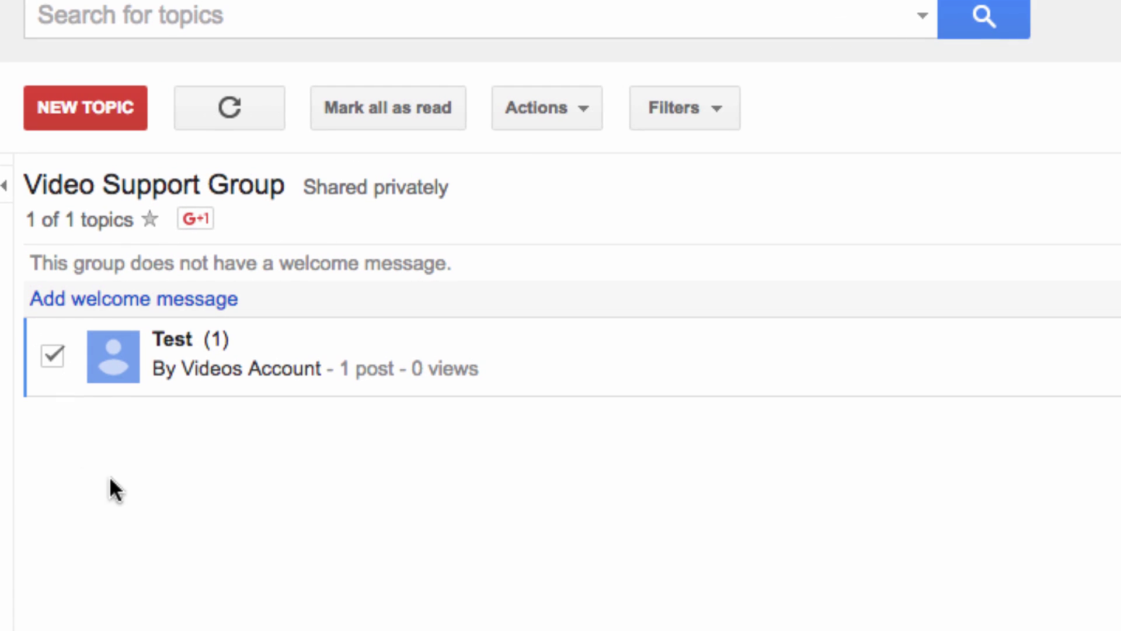
pyautogui.click(591, 121)
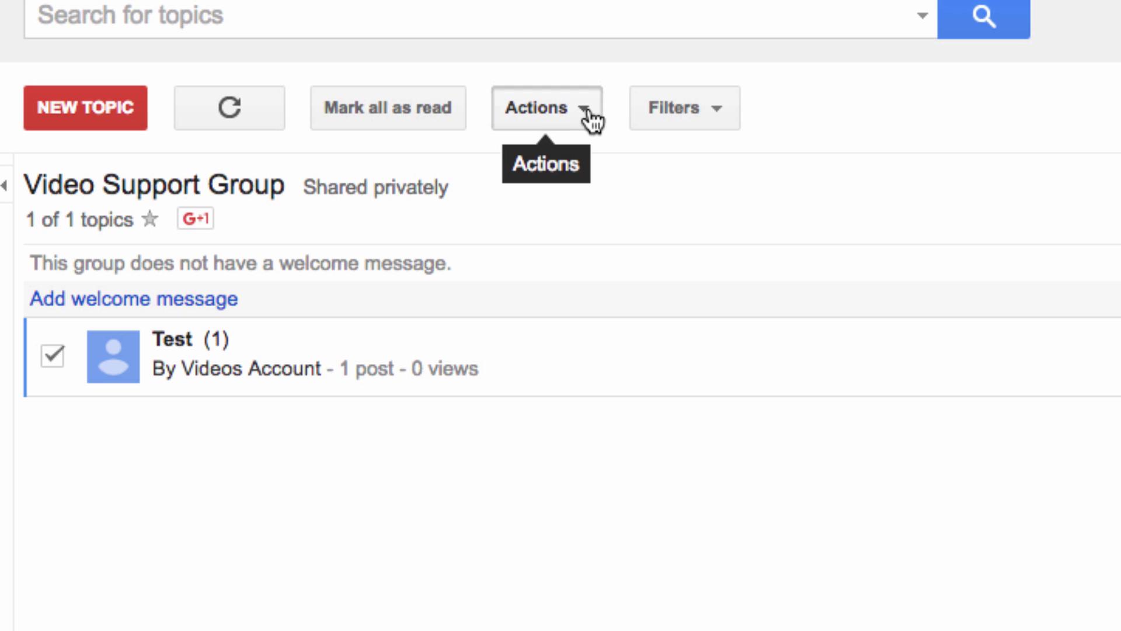
pyautogui.click(592, 121)
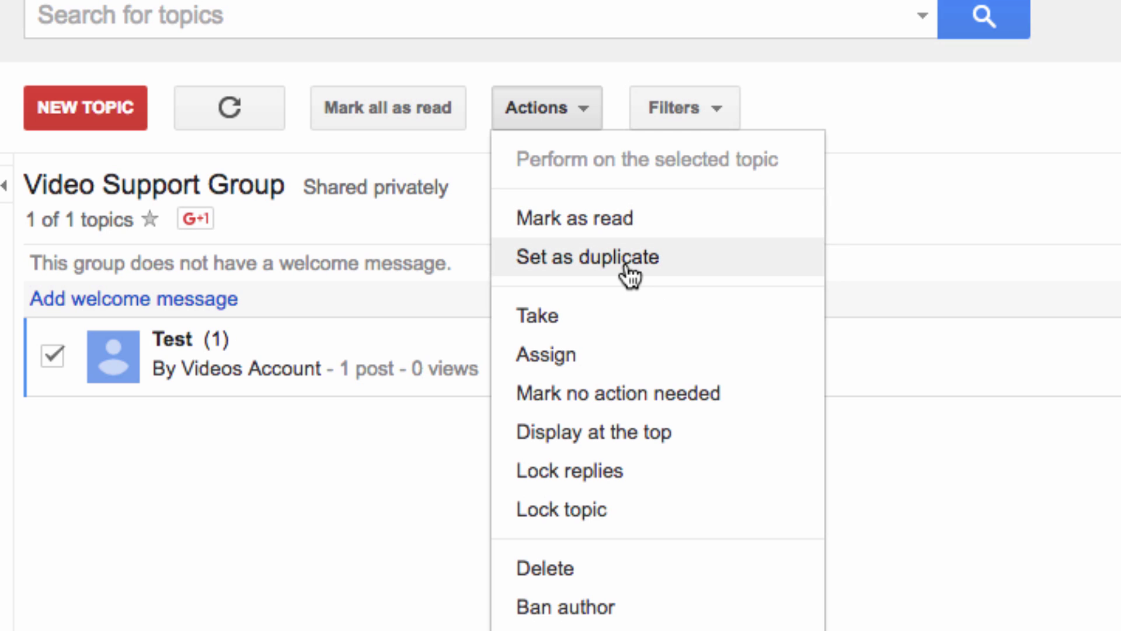
pyautogui.click(624, 360)
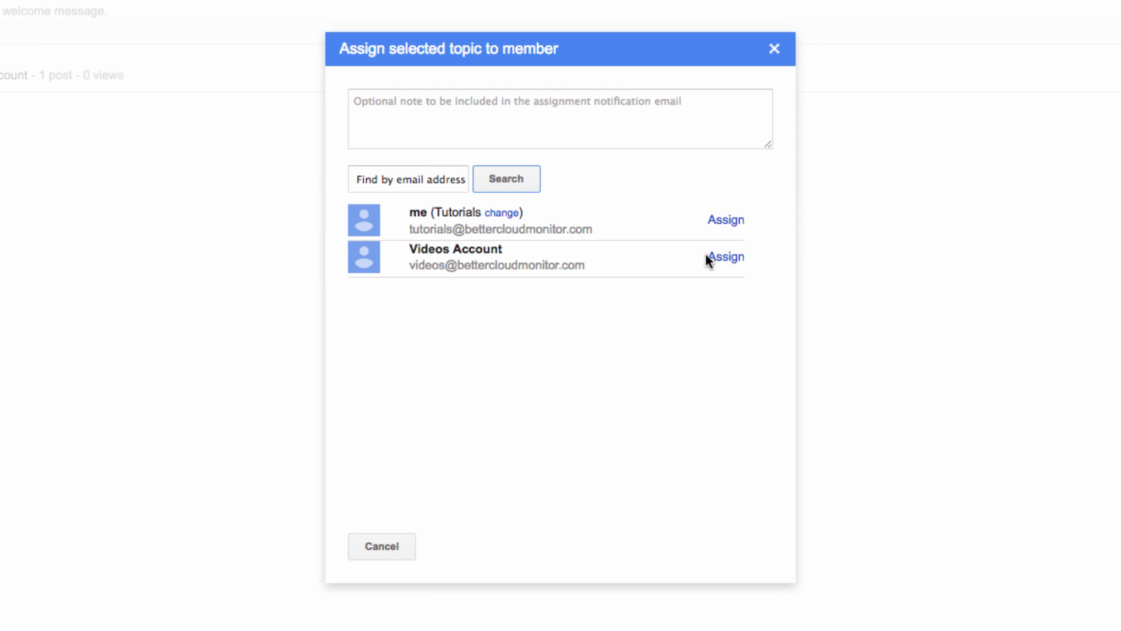
pyautogui.click(712, 257)
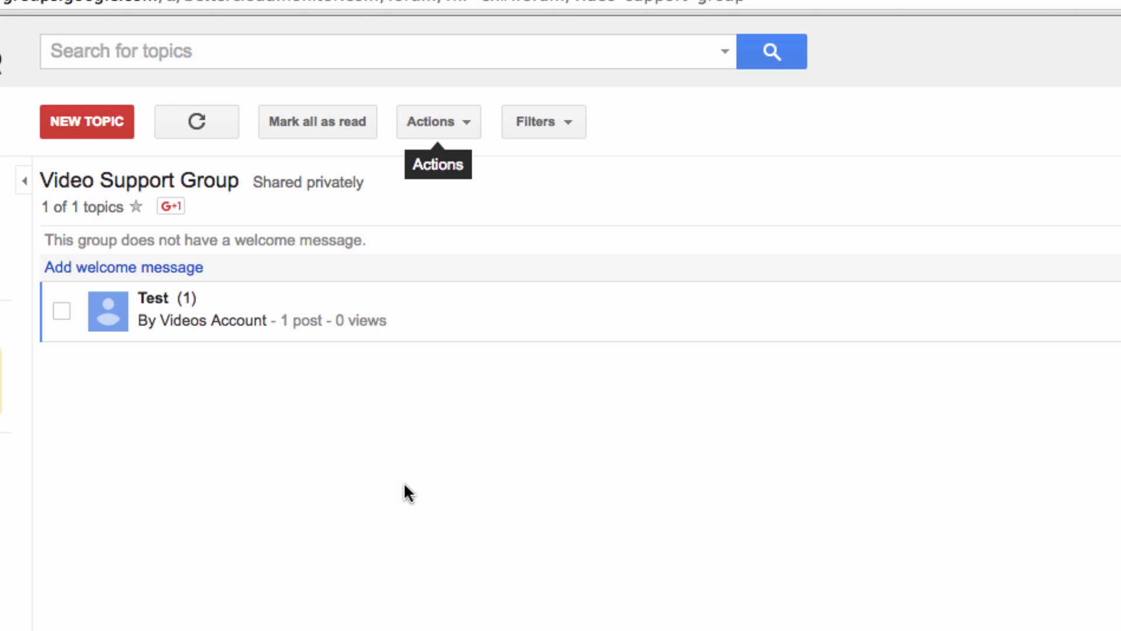
# Take ownership of the Test topic.
pyautogui.click(61, 311)
pyautogui.click(469, 122)
pyautogui.click(469, 282)
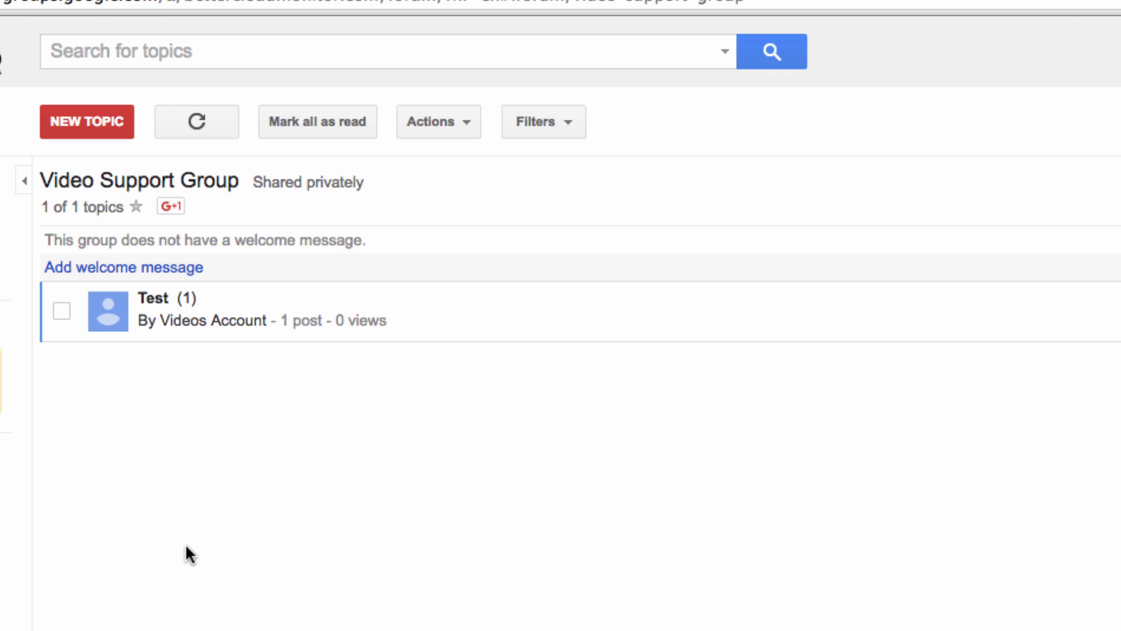
# Mark the Test topic as No action needed.
pyautogui.click(60, 311)
pyautogui.click(481, 122)
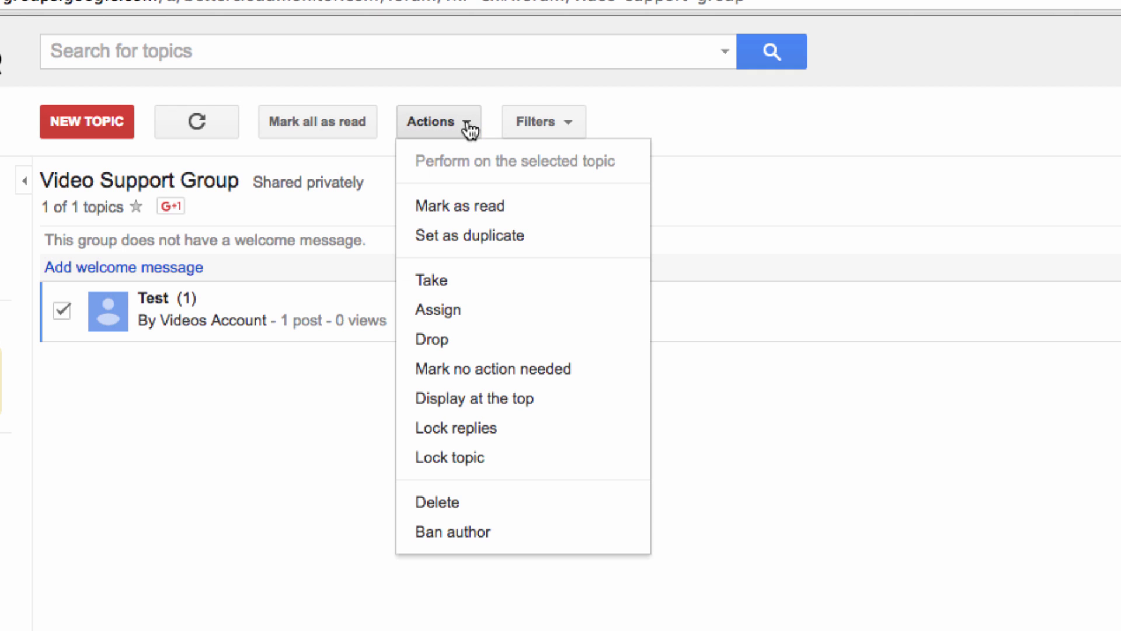
pyautogui.click(534, 373)
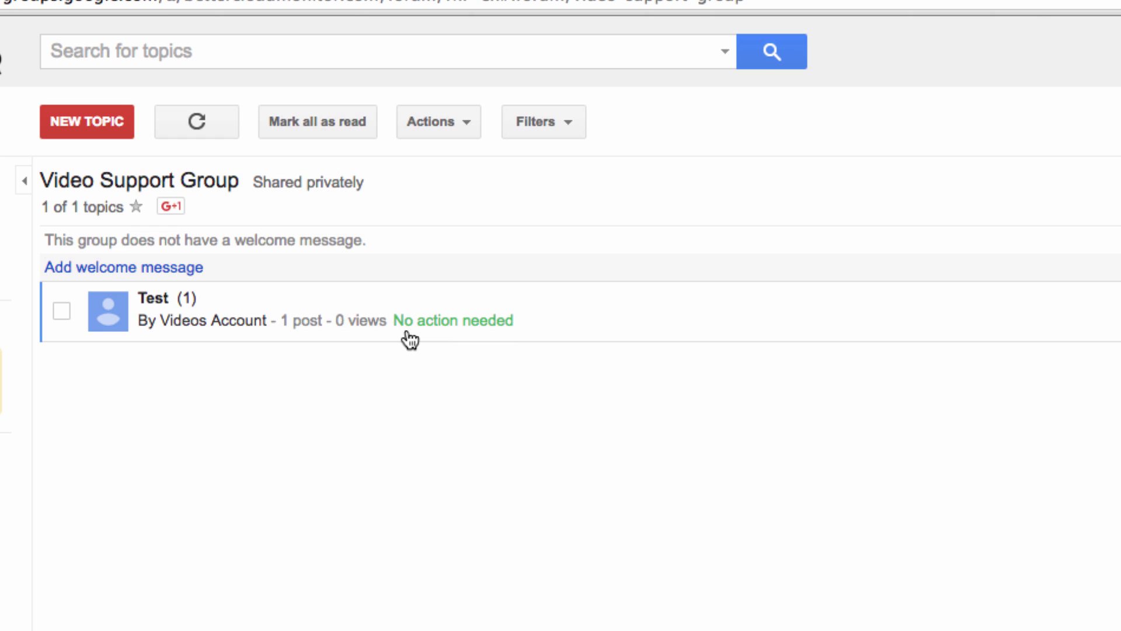